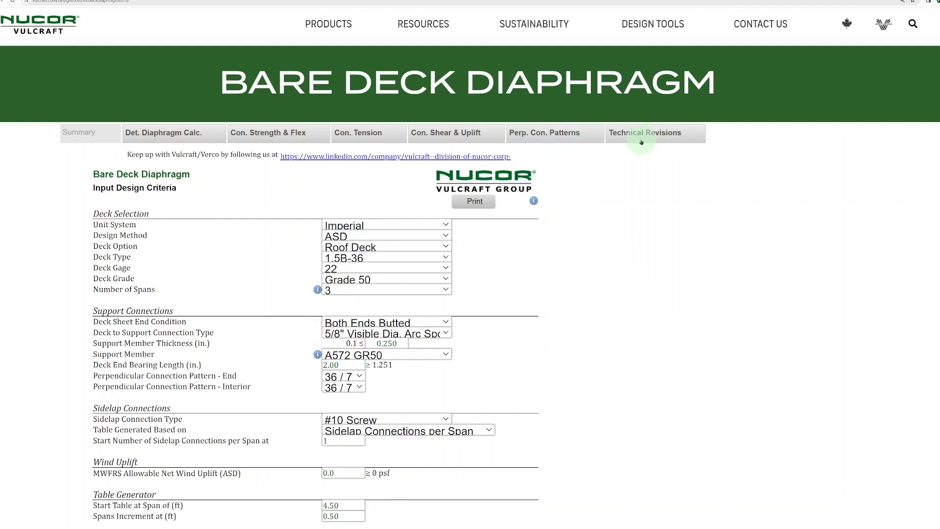
Scroll through the form and review the deck options, keeping Roof Deck
scroll(646, 140, down, 1)
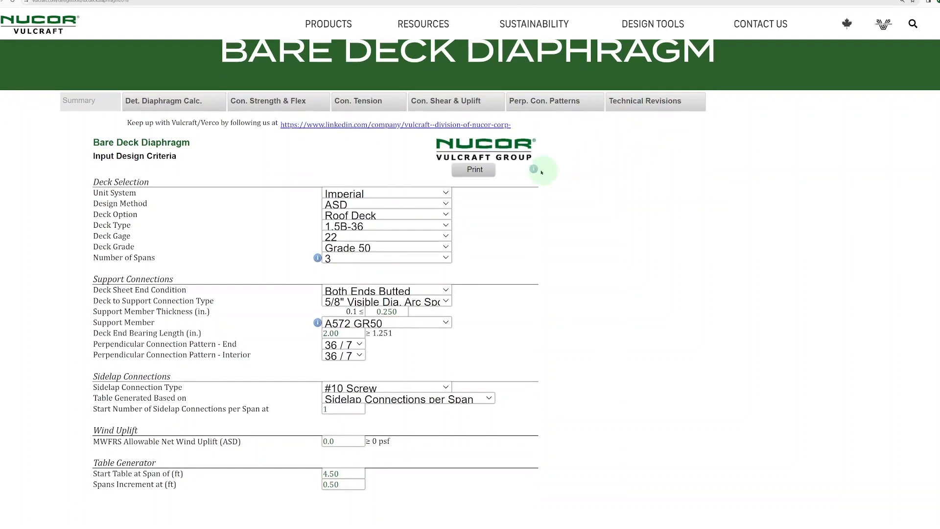
click(477, 170)
scroll(479, 192, down, 2)
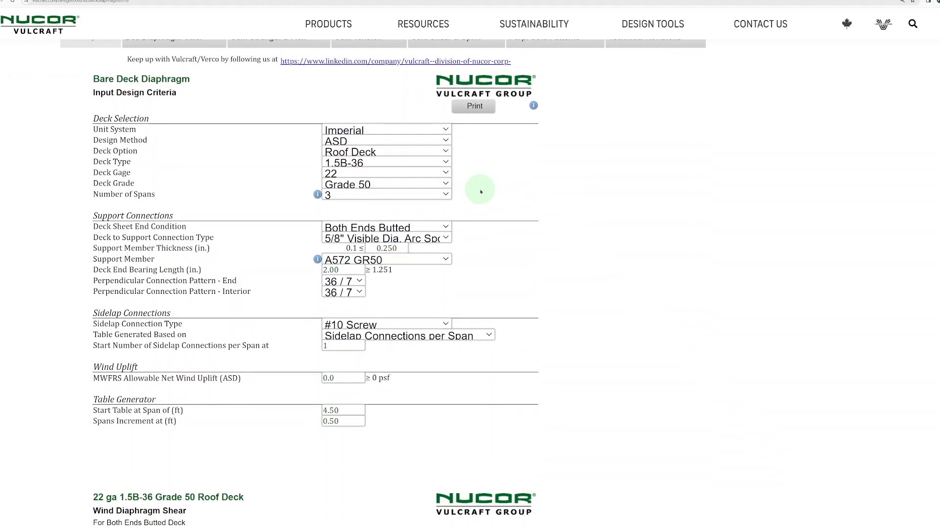
scroll(470, 210, down, 1)
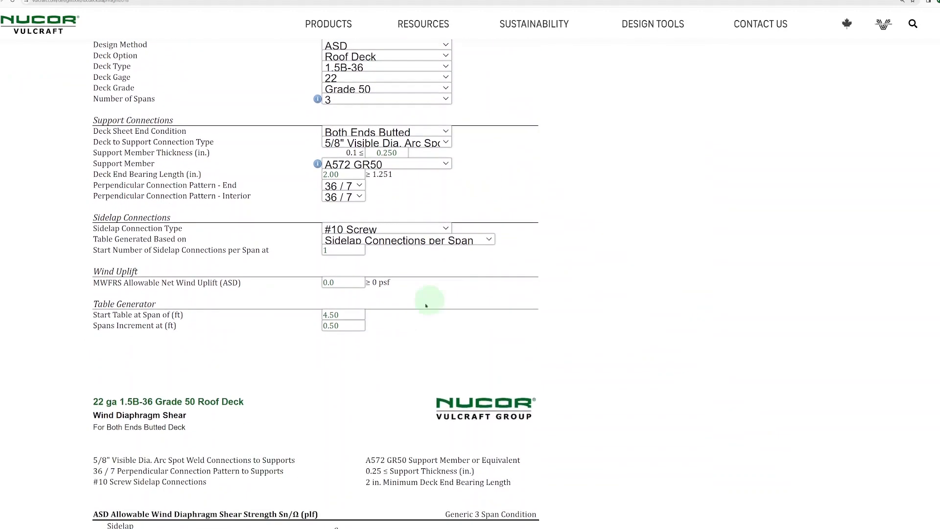
scroll(392, 317, down, 3)
scroll(392, 316, down, 1)
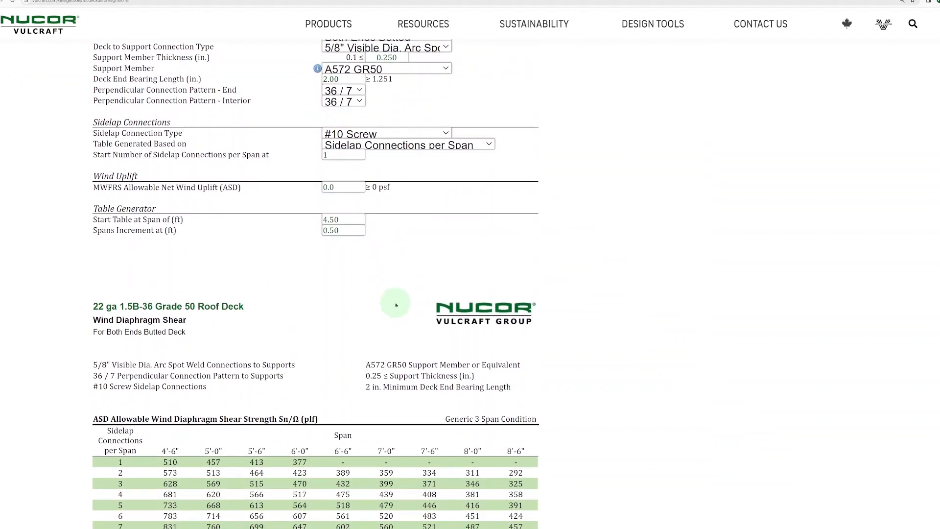
scroll(396, 305, up, 5)
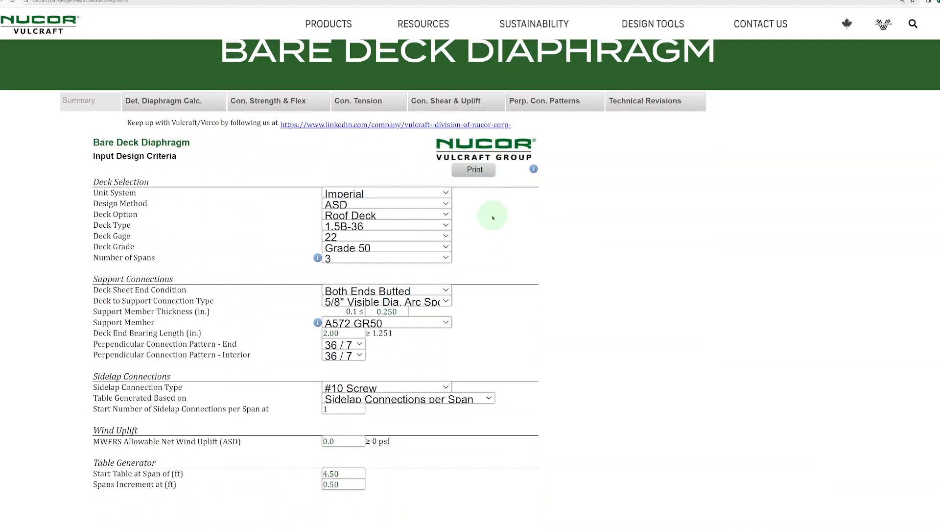
scroll(492, 215, down, 1)
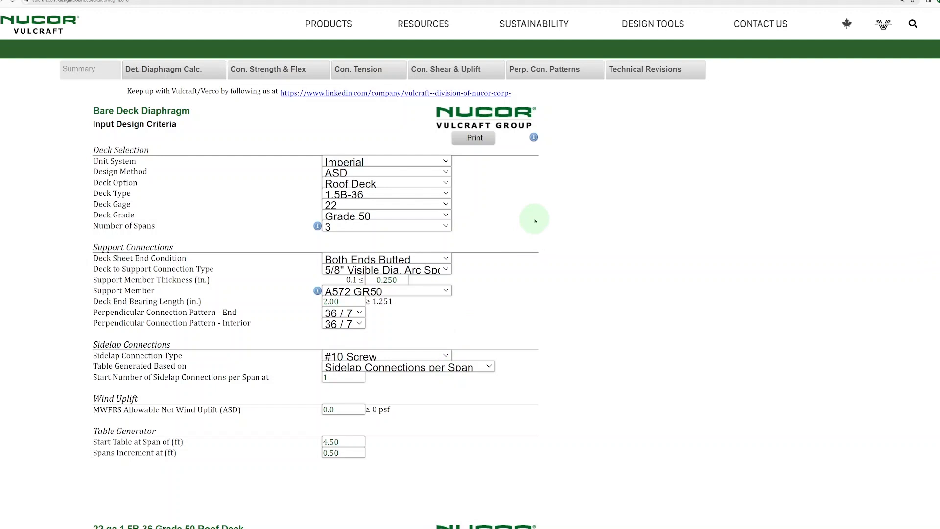
click(431, 183)
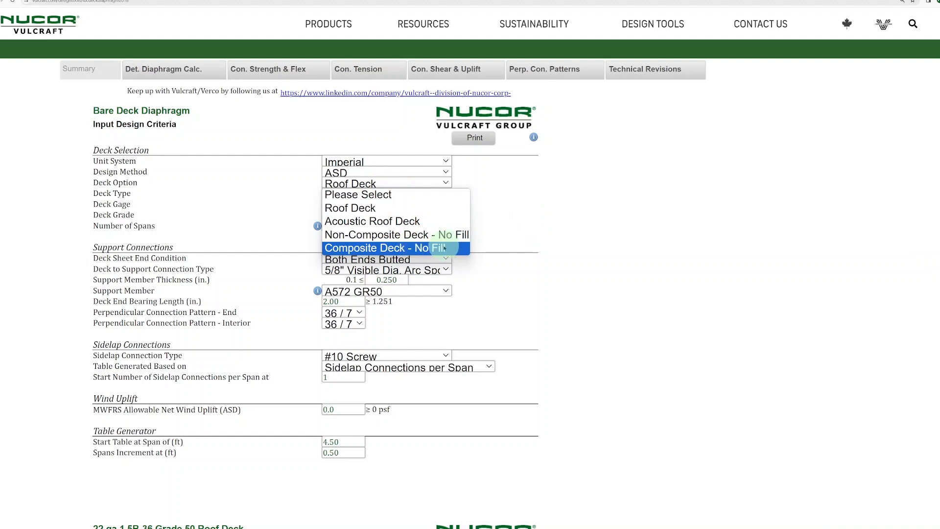
click(522, 217)
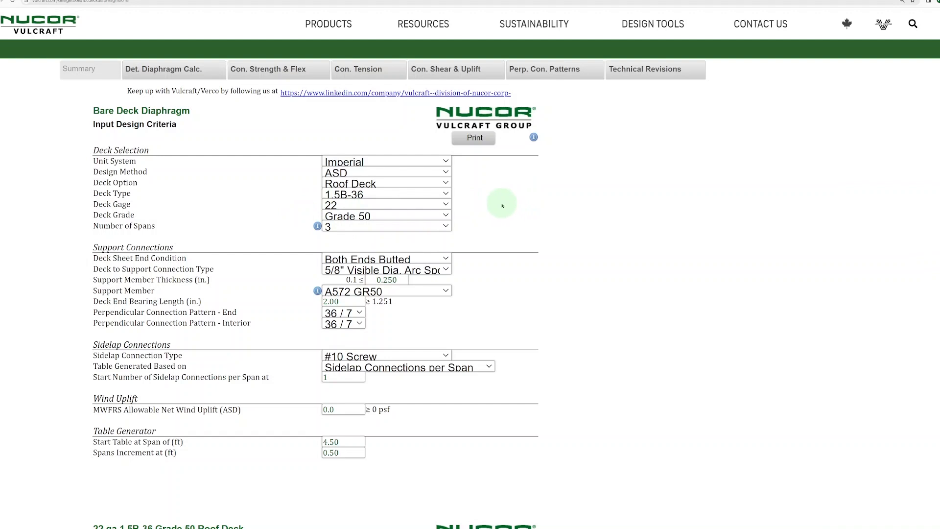
Leave the end condition at Both Ends Butted and list the deck-to-support connection types
scroll(502, 205, down, 1)
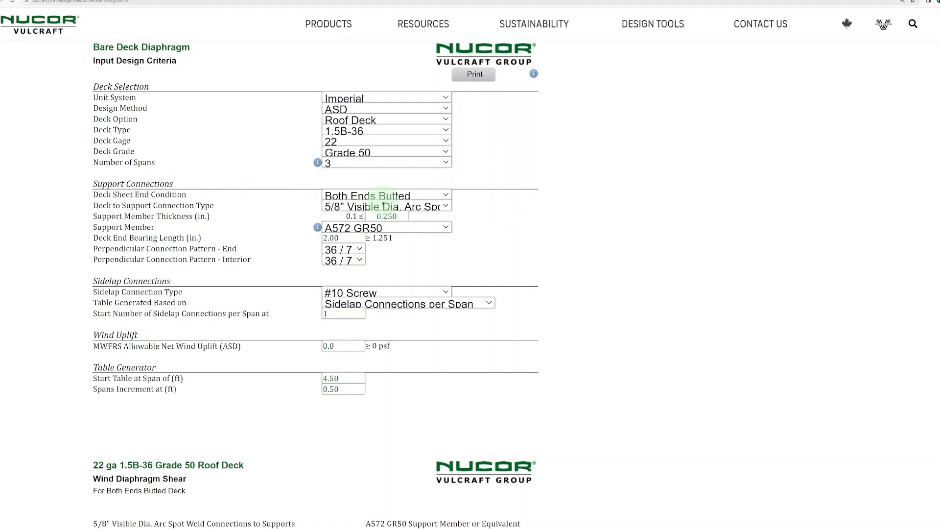
click(409, 195)
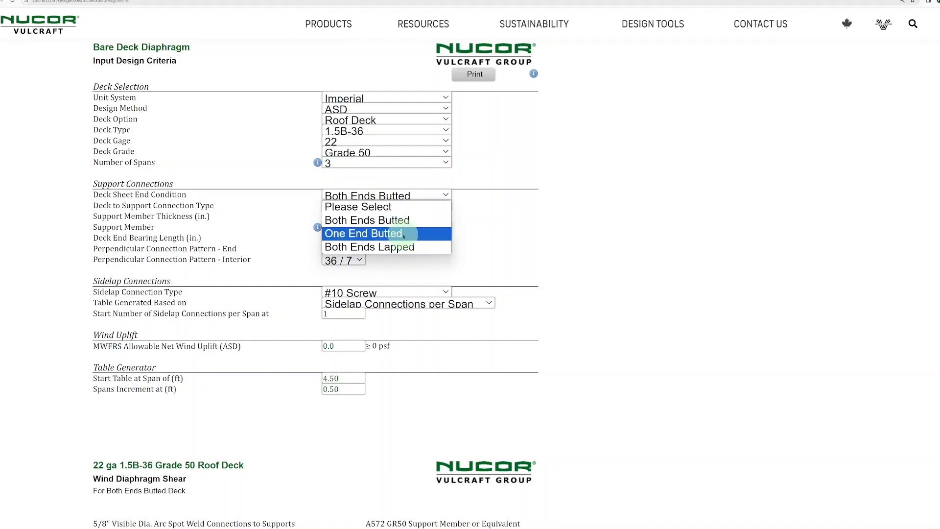
click(503, 226)
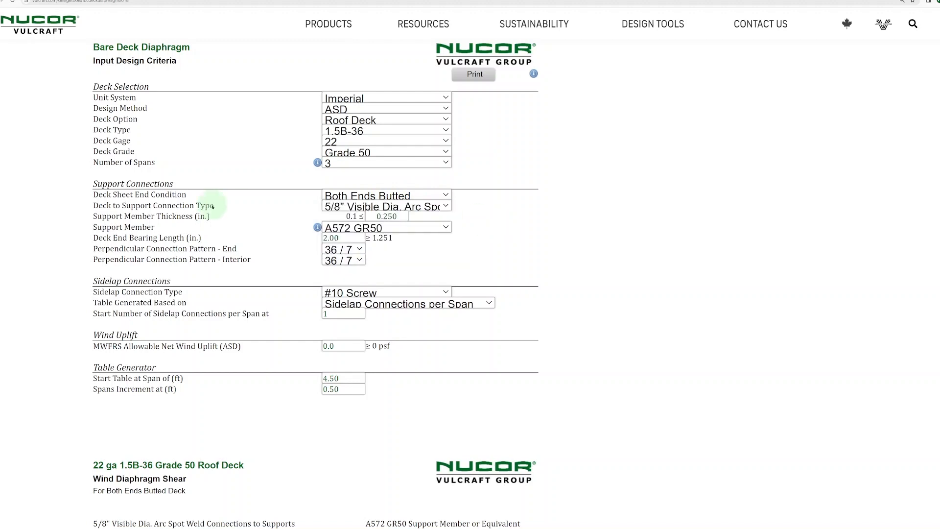
click(381, 206)
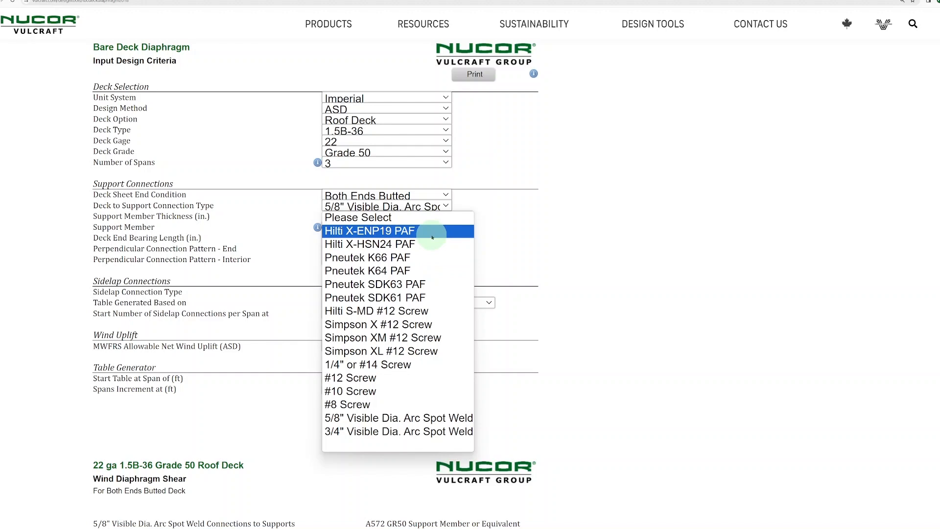
Keep the arc spot weld, A572 GR50 support grade and 36 / 7 end pattern unchanged
click(542, 237)
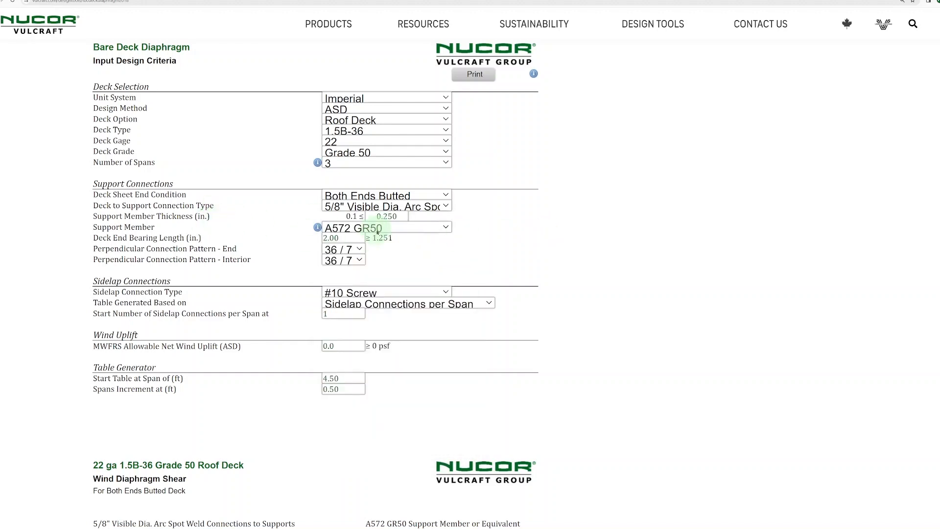
click(401, 228)
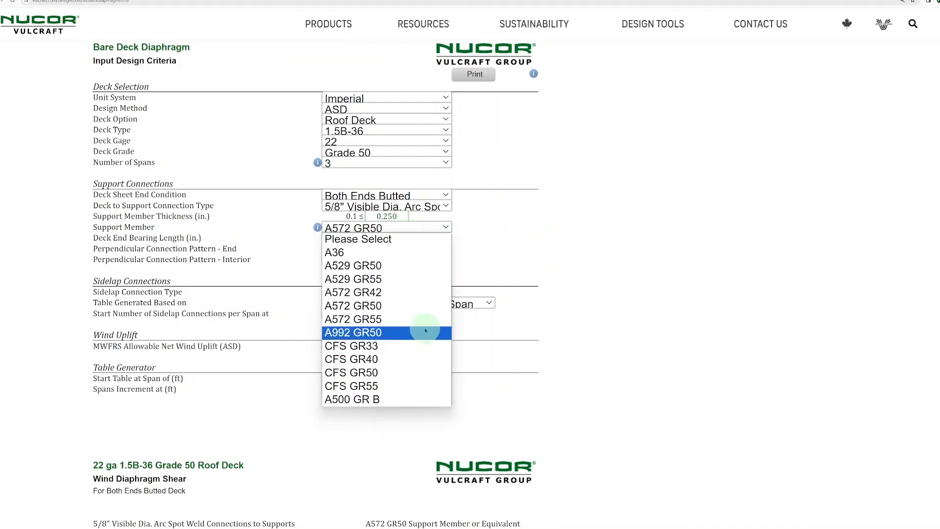
click(572, 245)
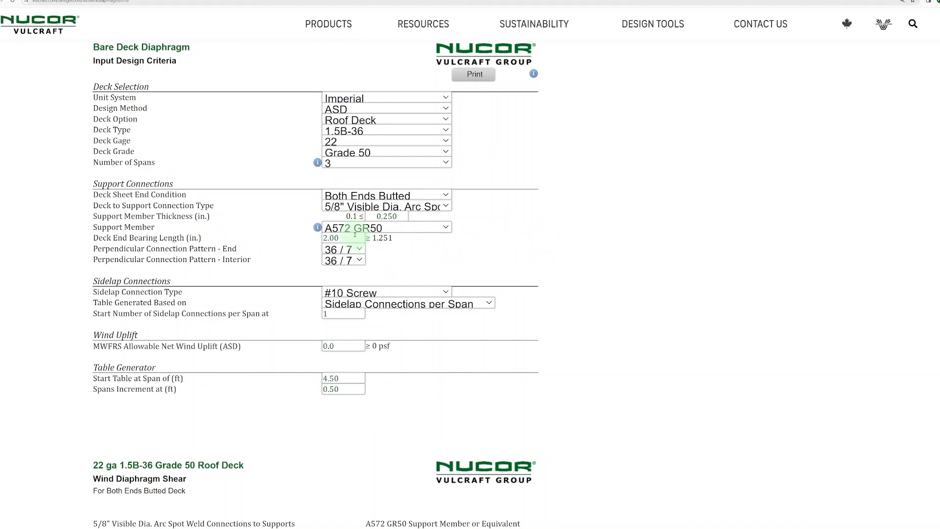
click(359, 249)
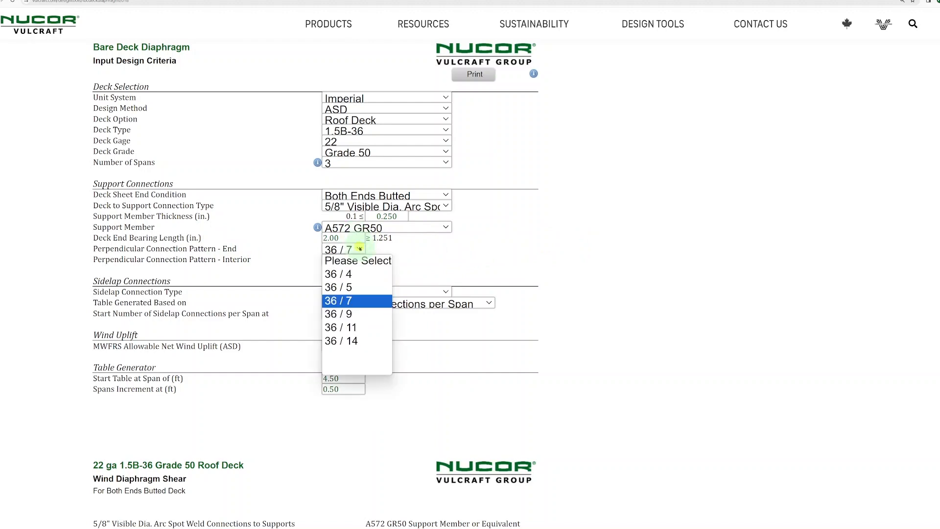
click(438, 245)
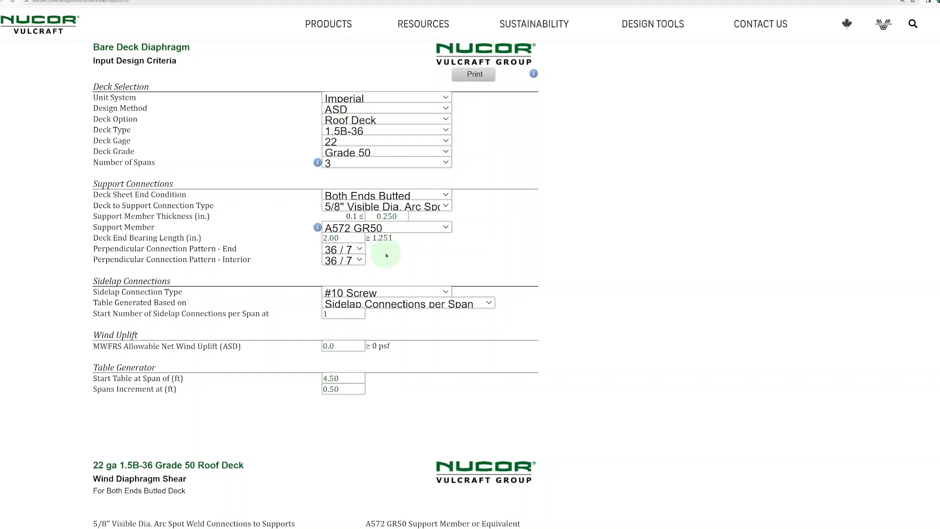
Keep the end connection pattern at 36 / 7 and view the perpendicular connection pattern diagrams
click(358, 248)
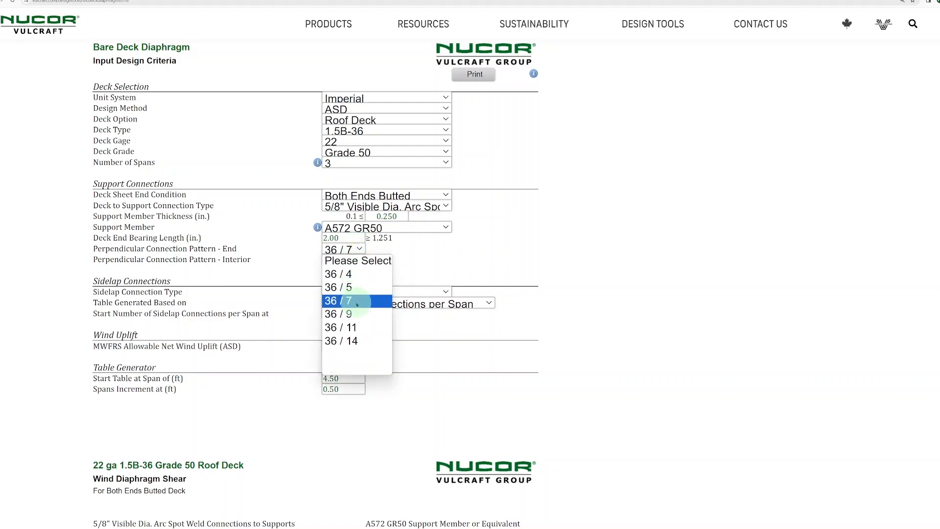
click(357, 301)
scroll(571, 263, up, 3)
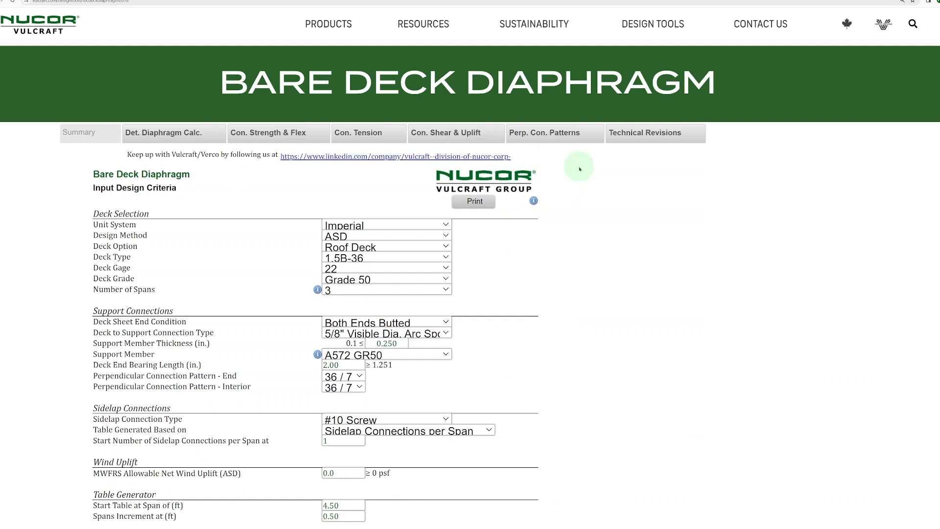
click(560, 136)
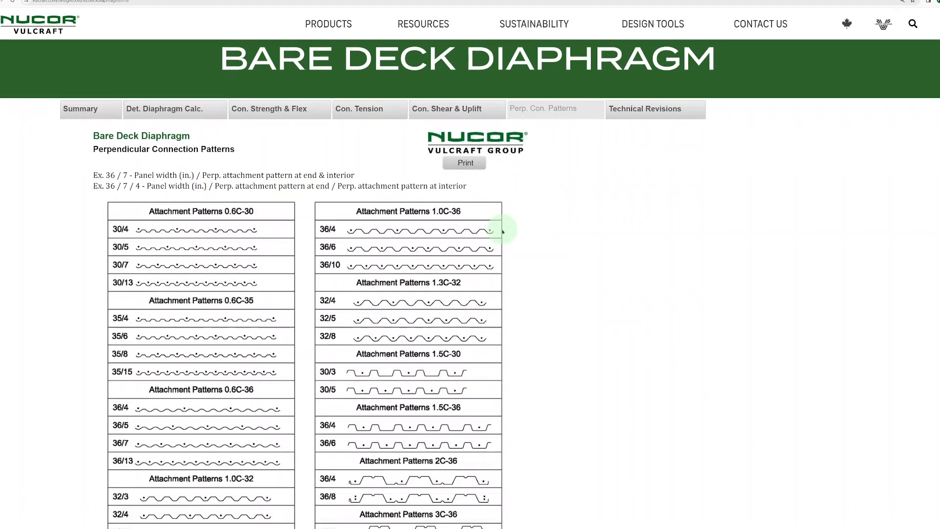
scroll(562, 227, down, 1)
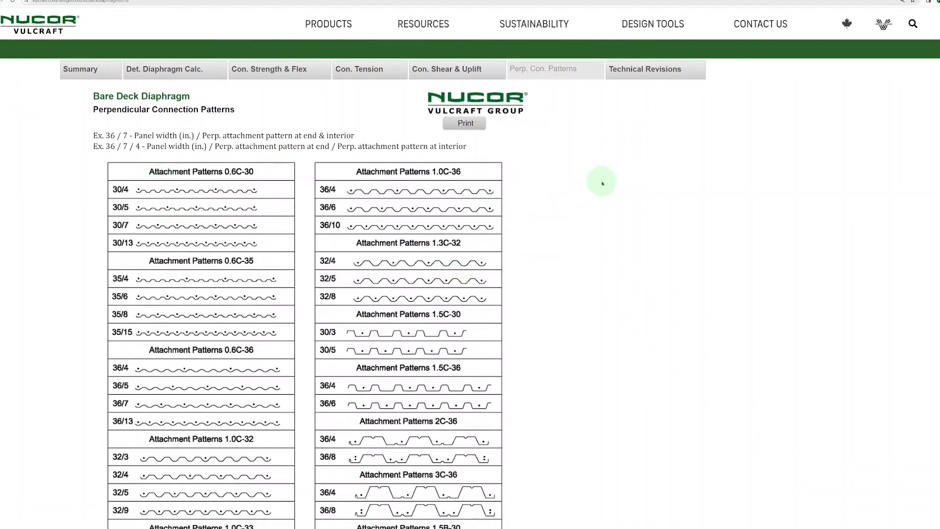
Go back to the Summary criteria, confirm #10 Screw sidelaps, and scroll to the wind shear table
click(81, 69)
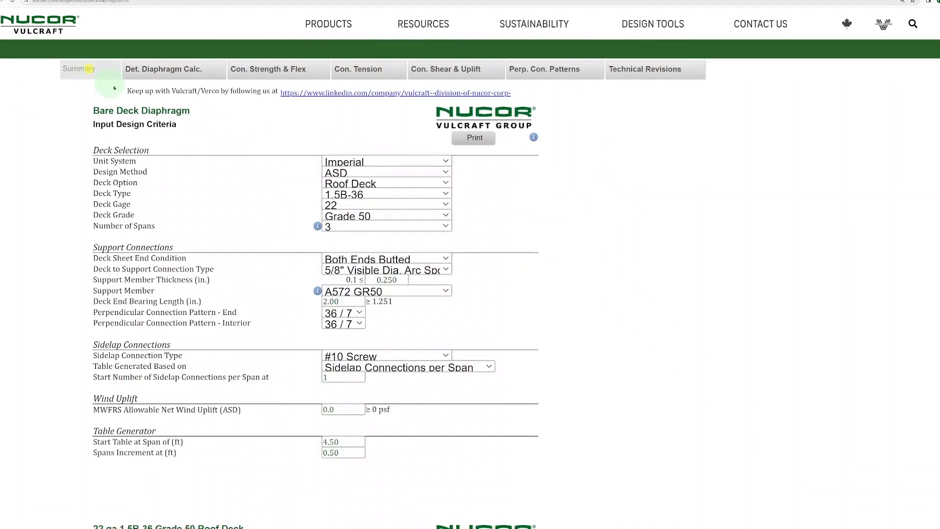
scroll(290, 233, down, 1)
scroll(290, 233, down, 2)
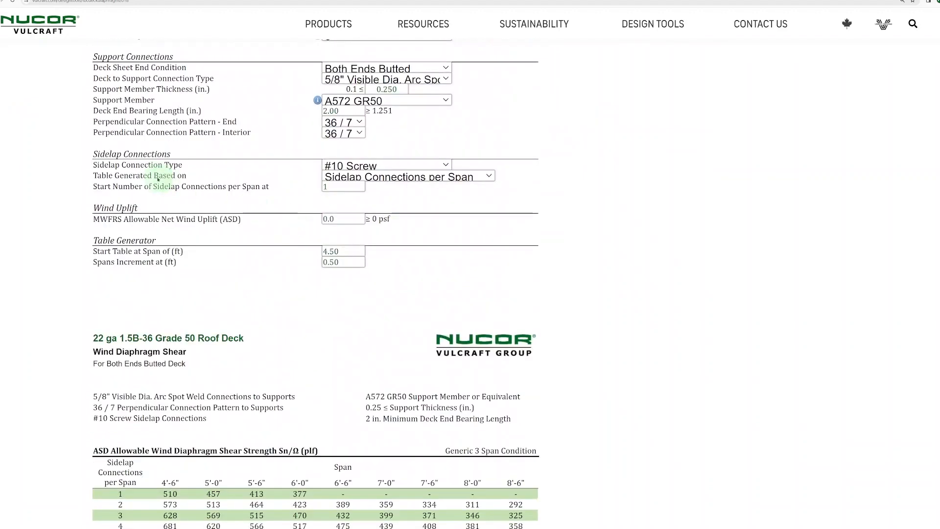
click(386, 166)
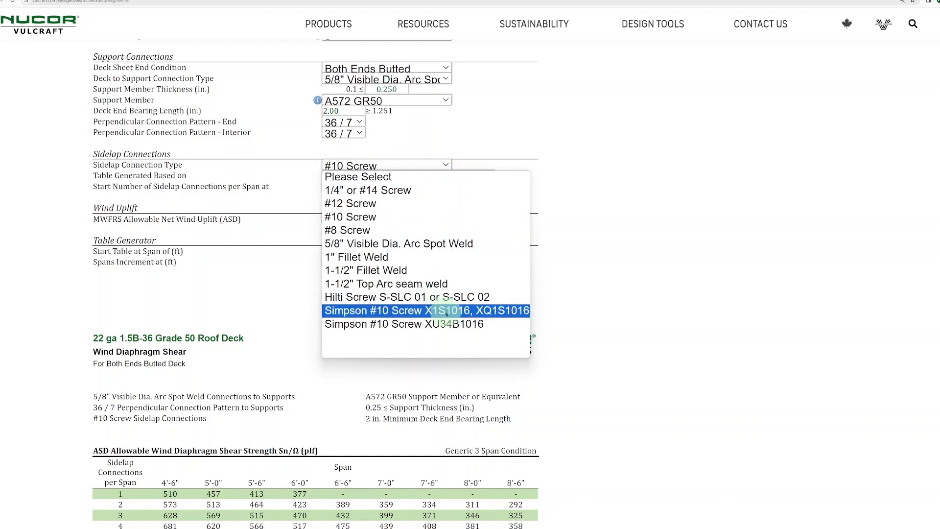
click(640, 200)
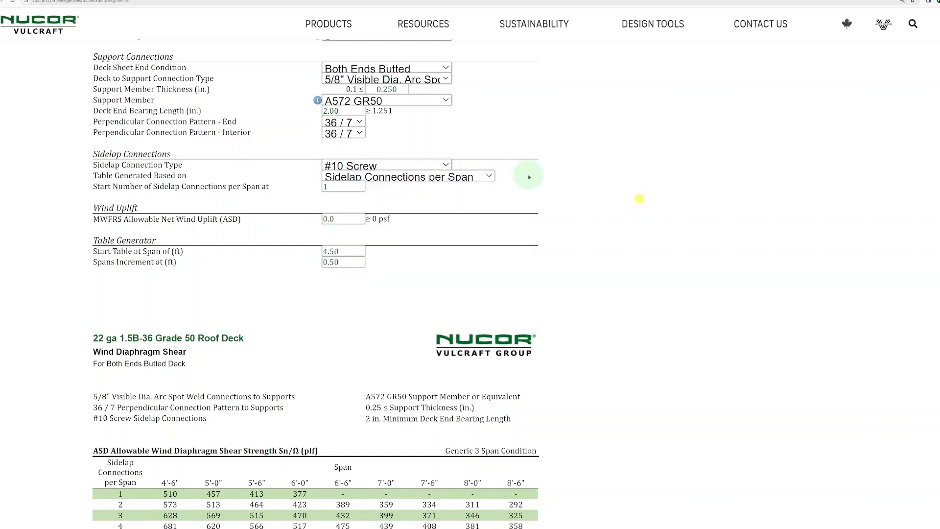
scroll(641, 191, down, 1)
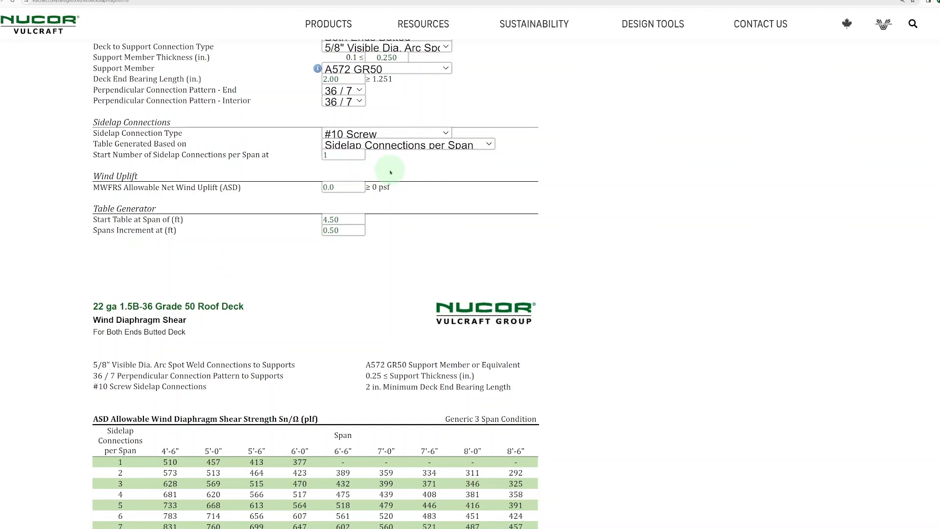
scroll(400, 157, down, 1)
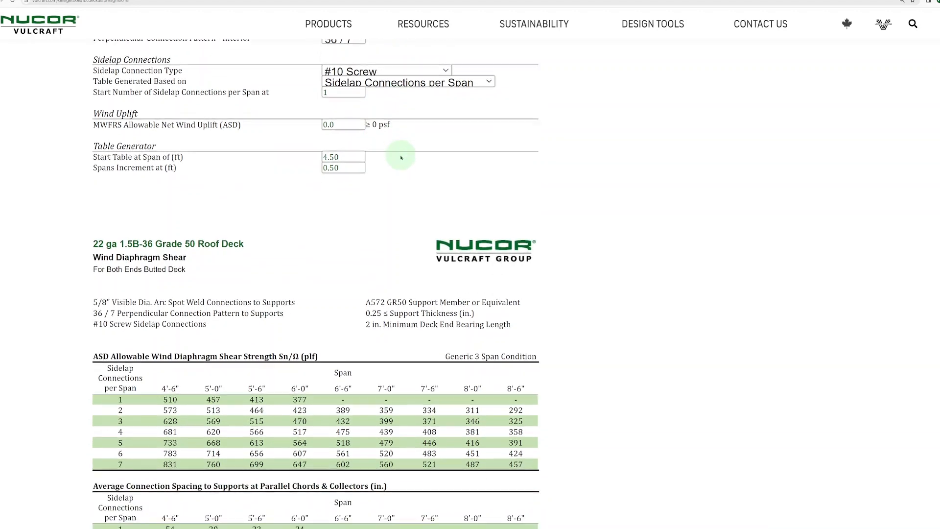
click(471, 82)
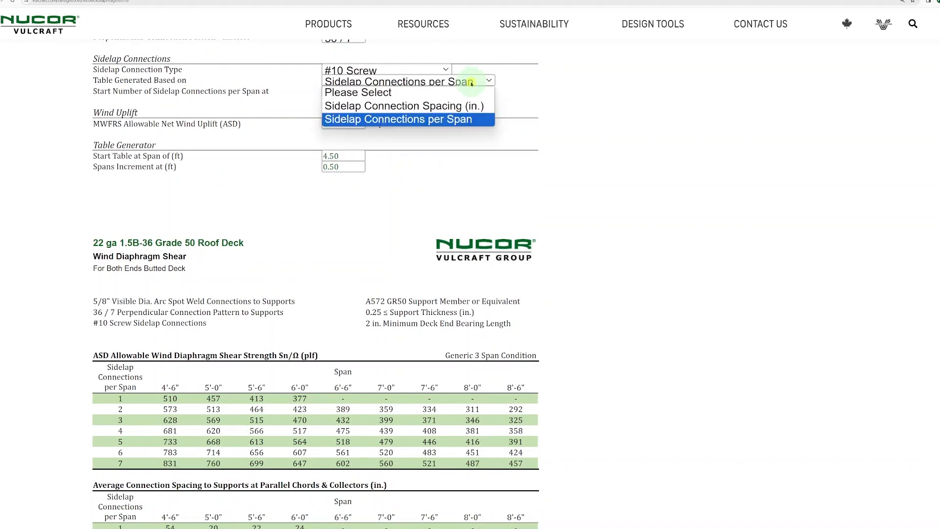
click(443, 106)
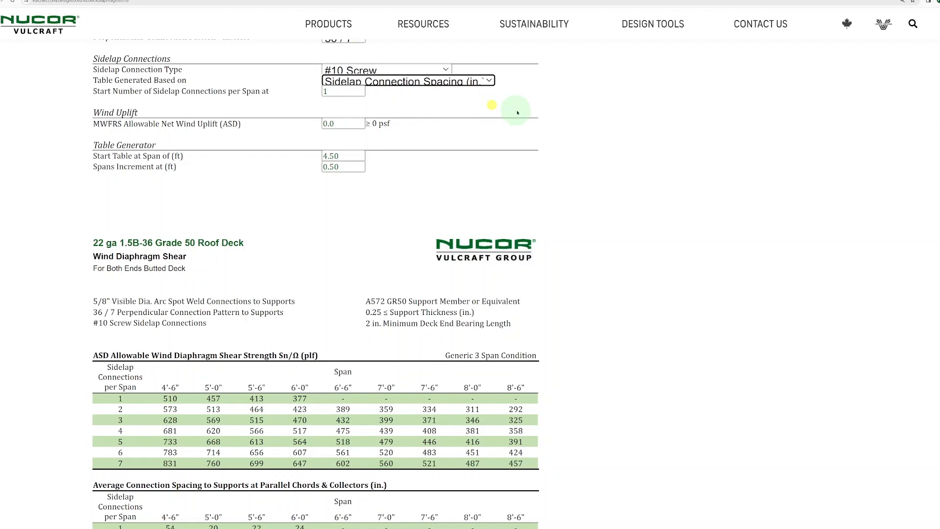
click(458, 81)
click(447, 119)
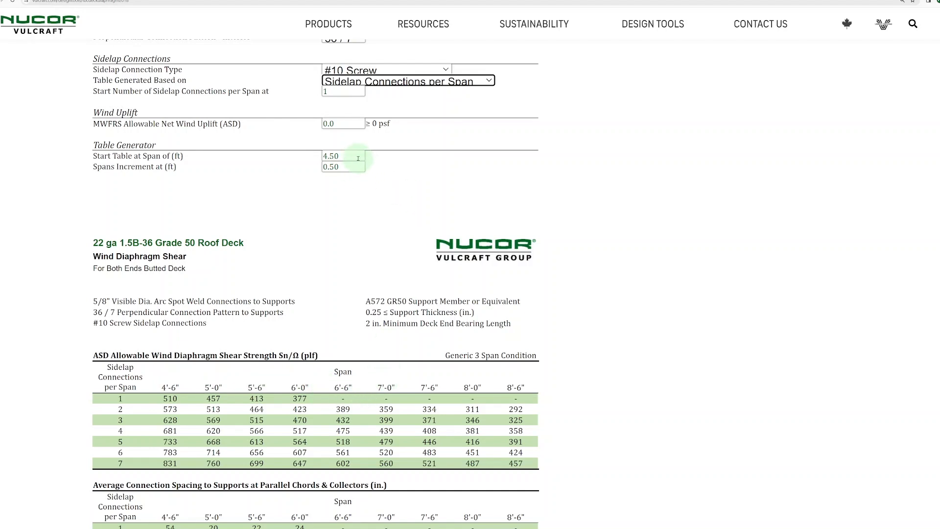
scroll(414, 166, down, 4)
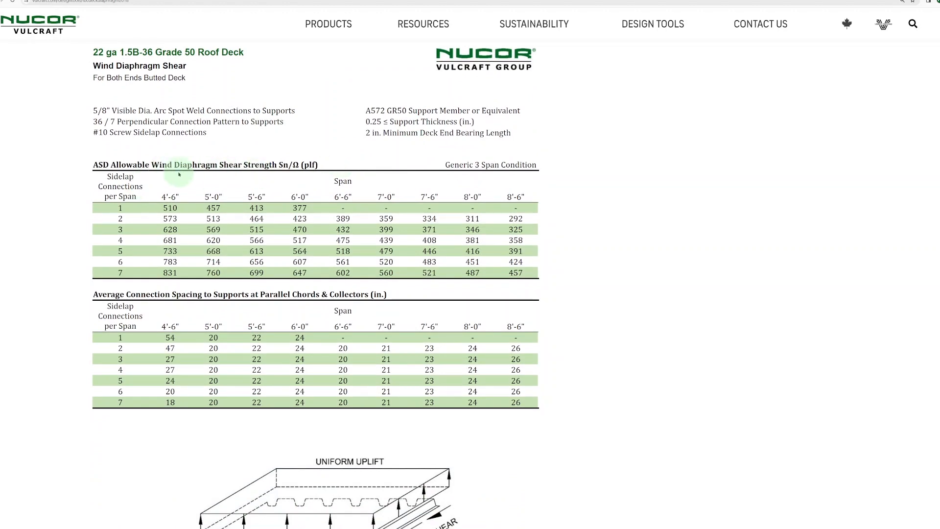
scroll(217, 175, down, 1)
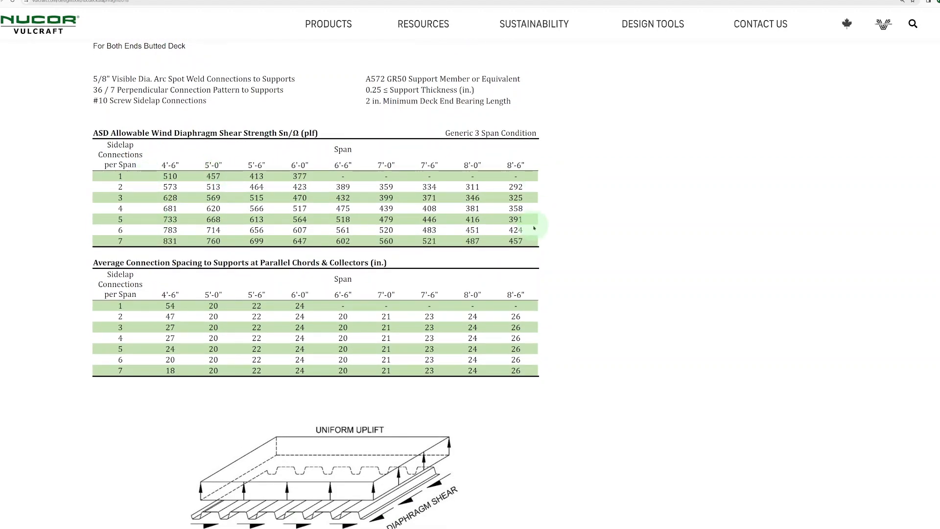
scroll(535, 228, down, 1)
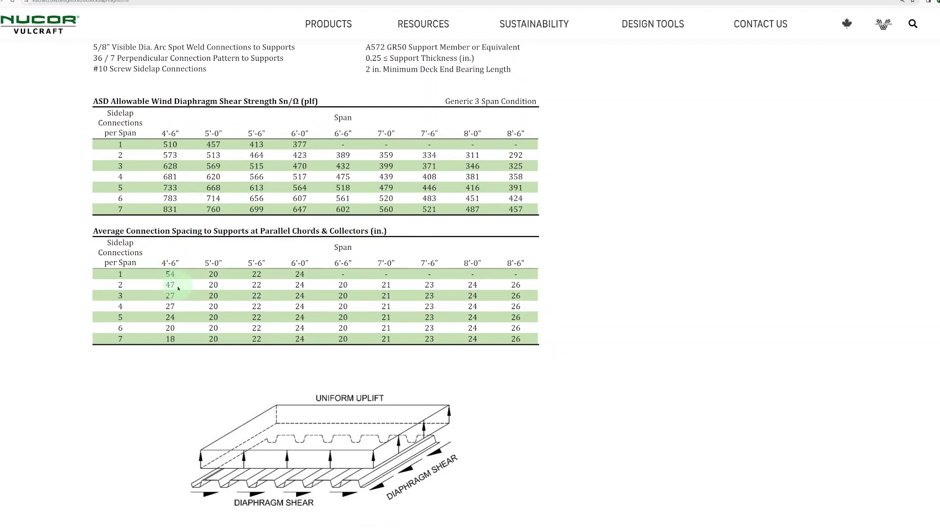
scroll(178, 289, down, 10)
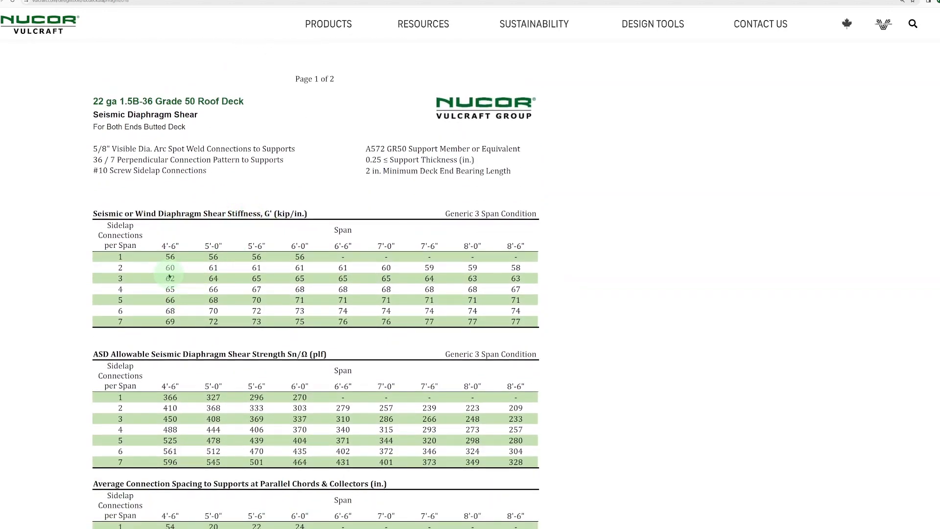
scroll(170, 276, down, 3)
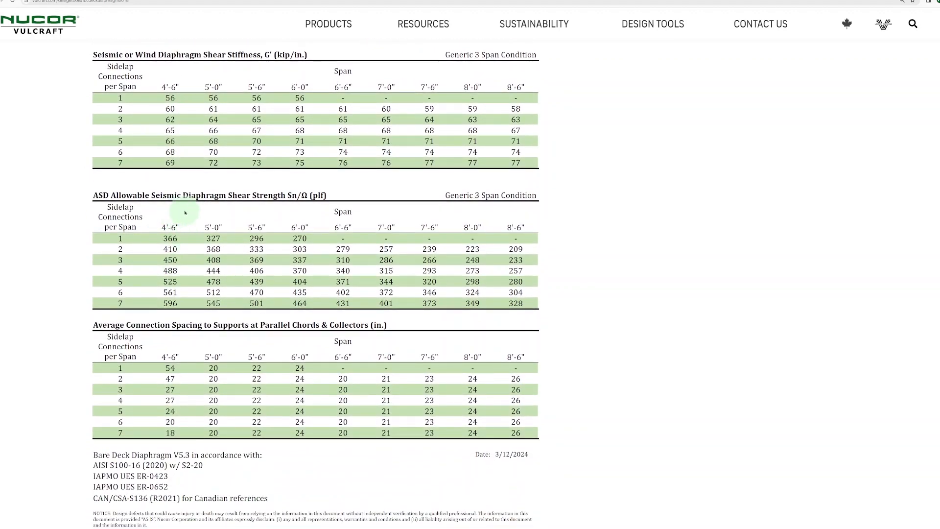
scroll(176, 275, down, 1)
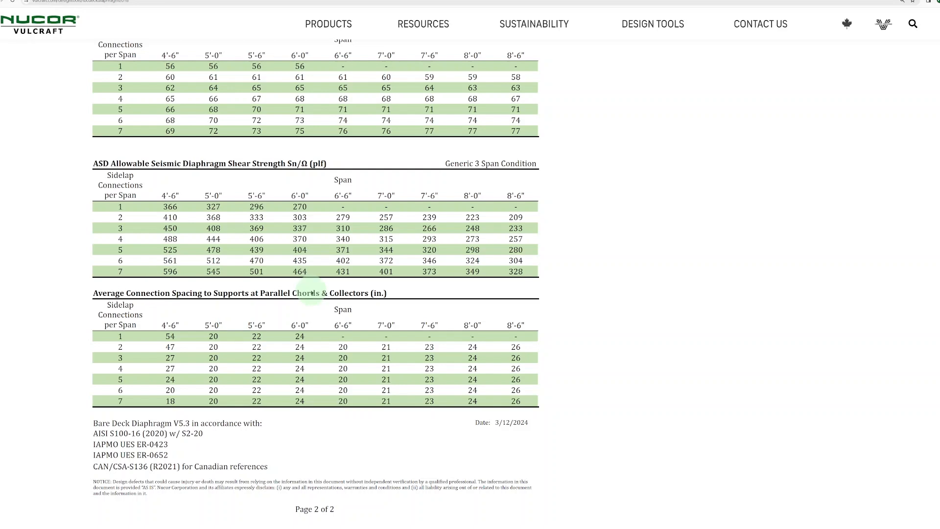
scroll(311, 292, up, 20)
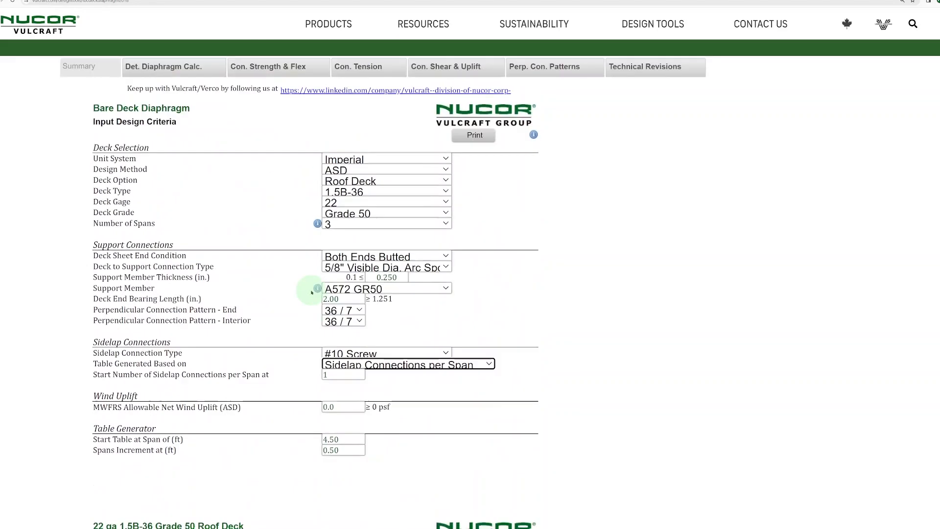
scroll(311, 292, up, 2)
Choose deck type 1.5PLB-36 with 22 gage and Grade 80 steel
click(499, 264)
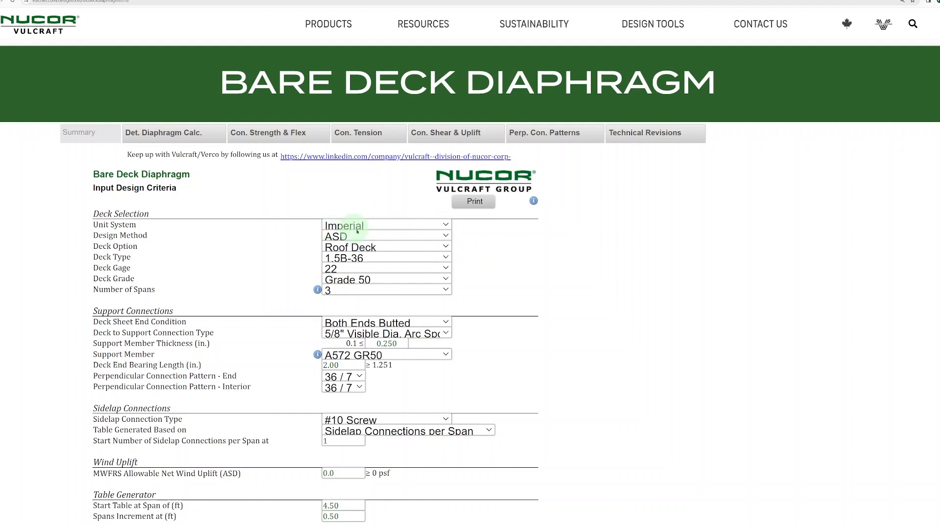
click(362, 257)
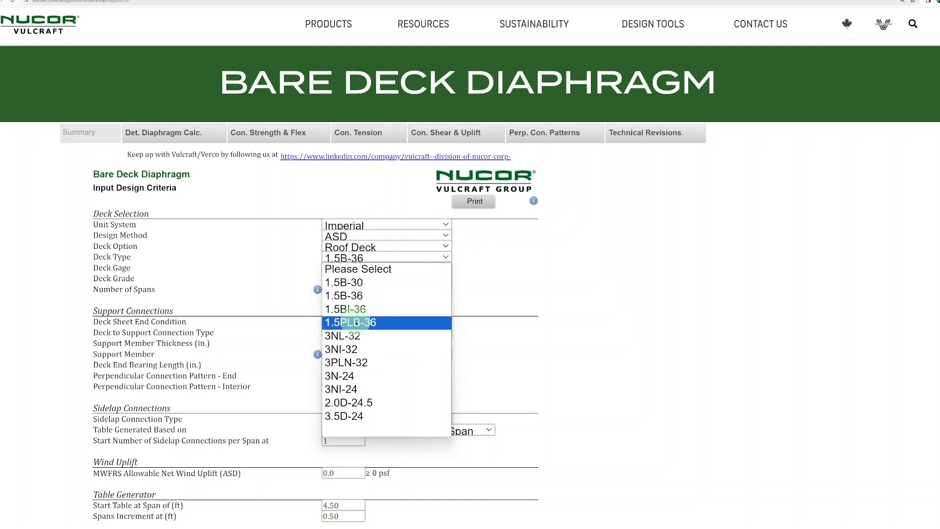
click(350, 322)
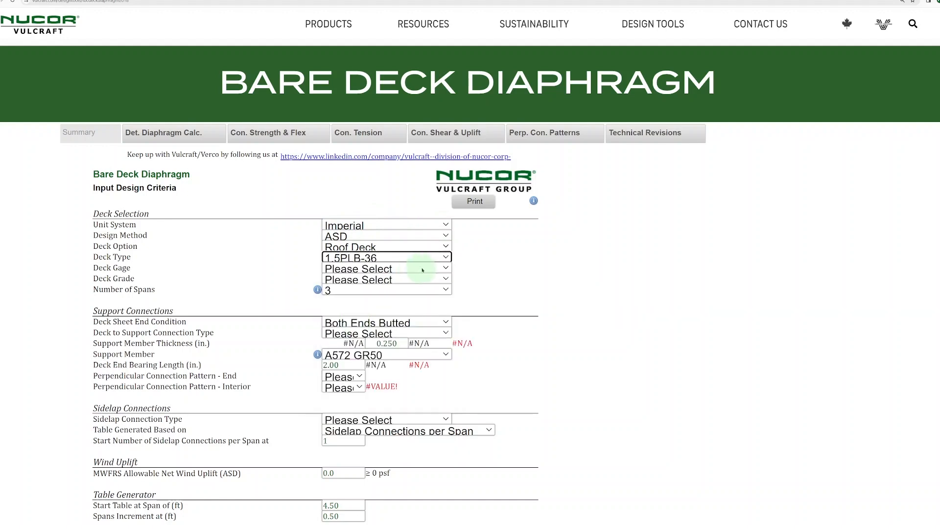
scroll(571, 251, down, 1)
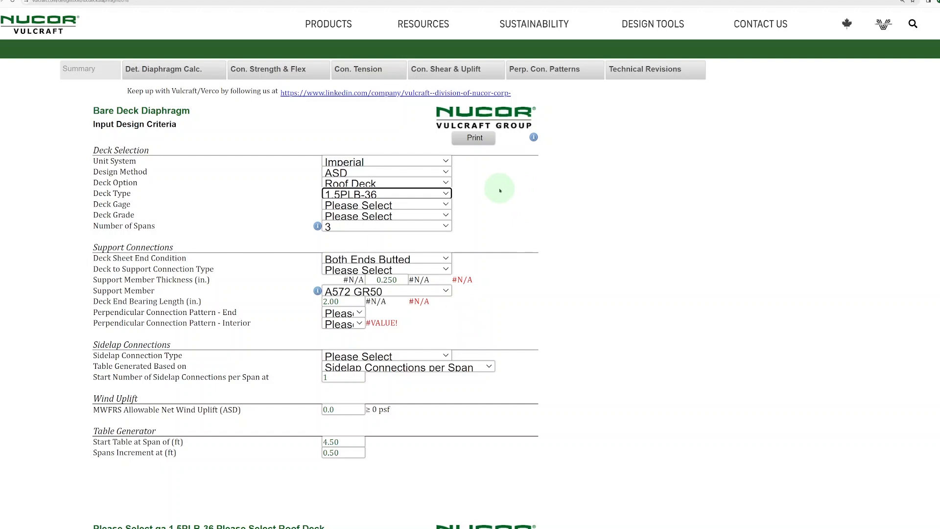
click(443, 204)
click(395, 228)
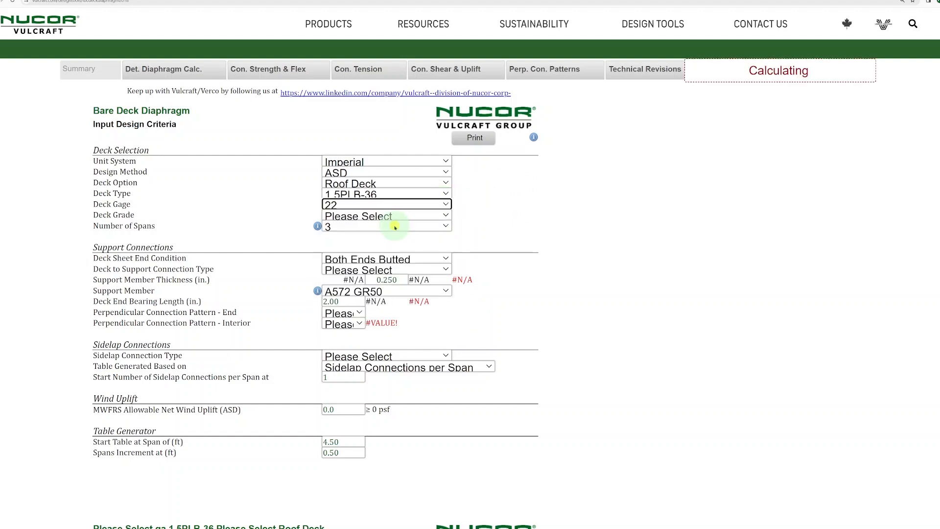
click(406, 216)
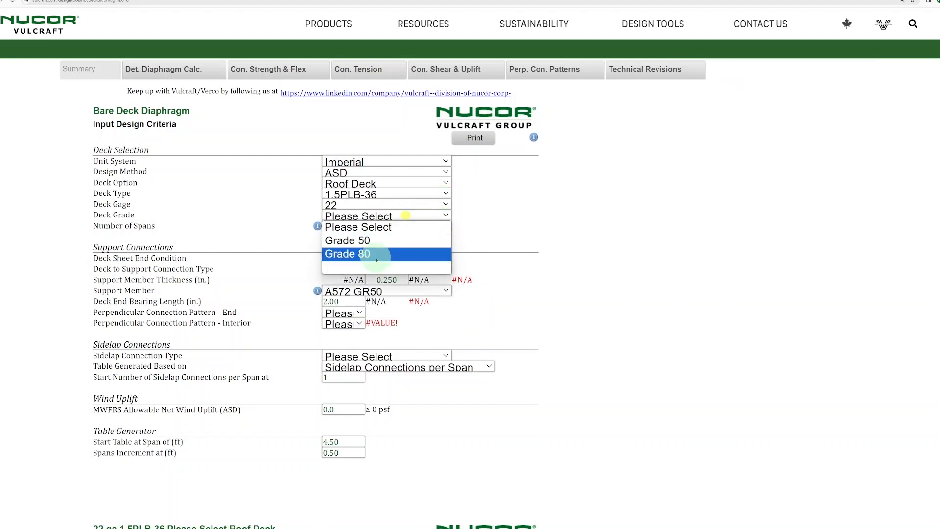
click(375, 254)
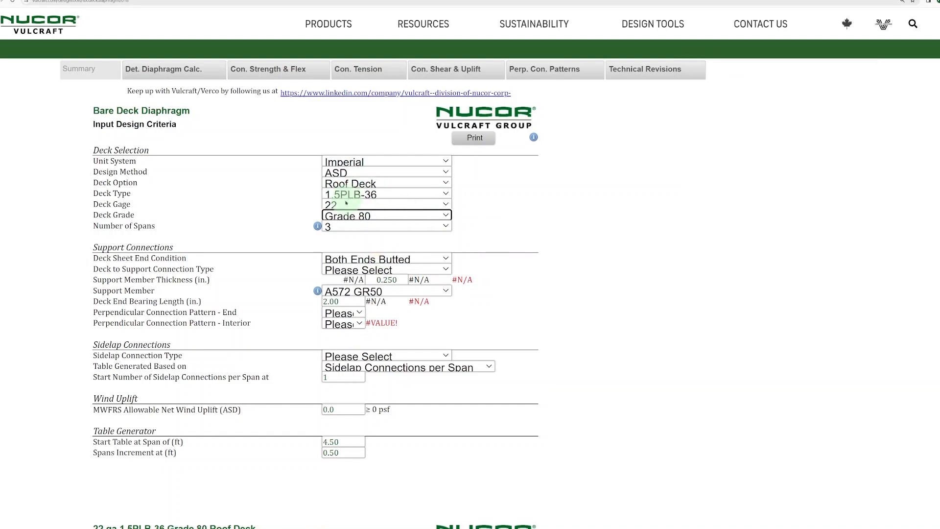
scroll(492, 201, down, 1)
Make both deck sheet ends lapped with 3/4" Visible Dia. Arc Spot Weld support connections
click(436, 192)
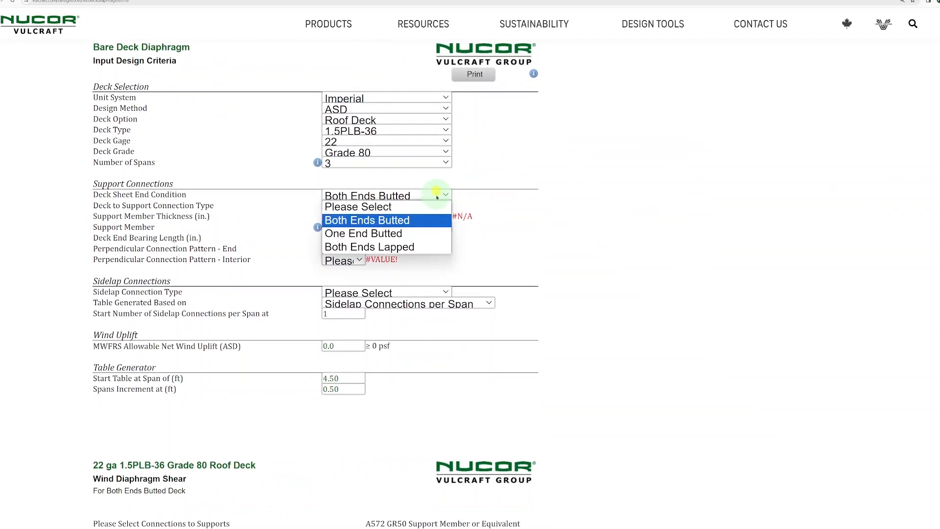
click(415, 243)
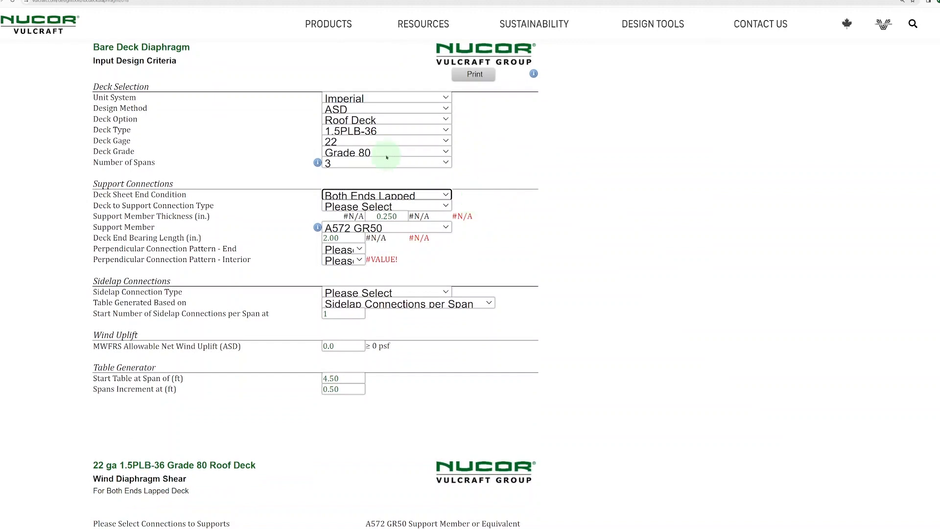
click(445, 206)
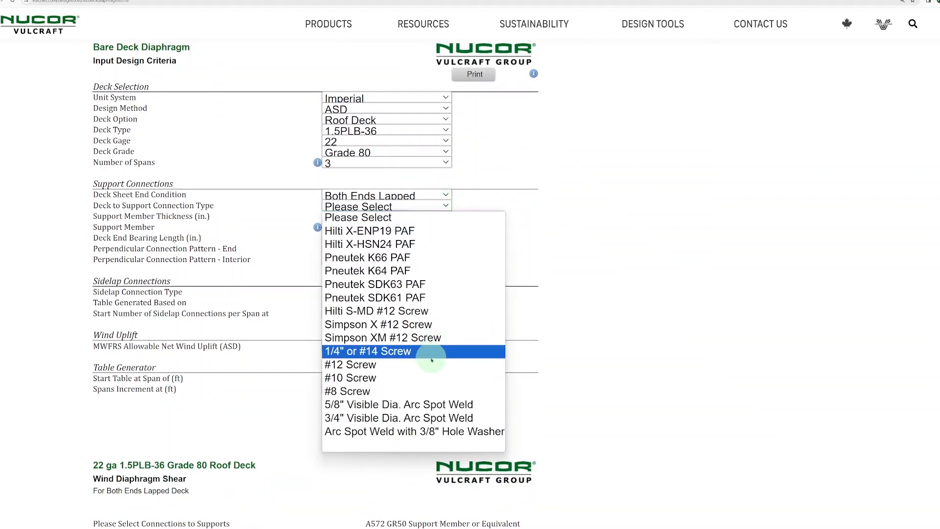
click(394, 418)
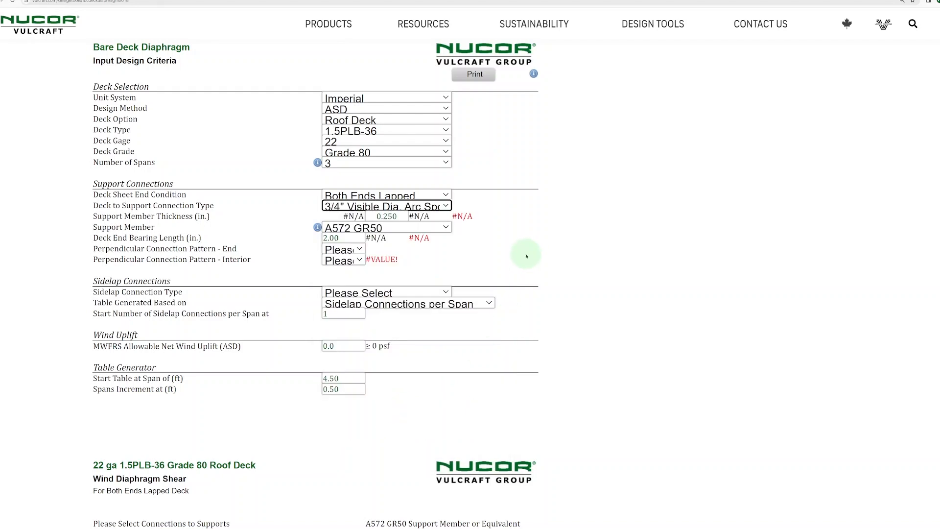
Set both end and interior perpendicular connection patterns to 36 / 4
scroll(520, 215, down, 1)
scroll(520, 215, down, 1)
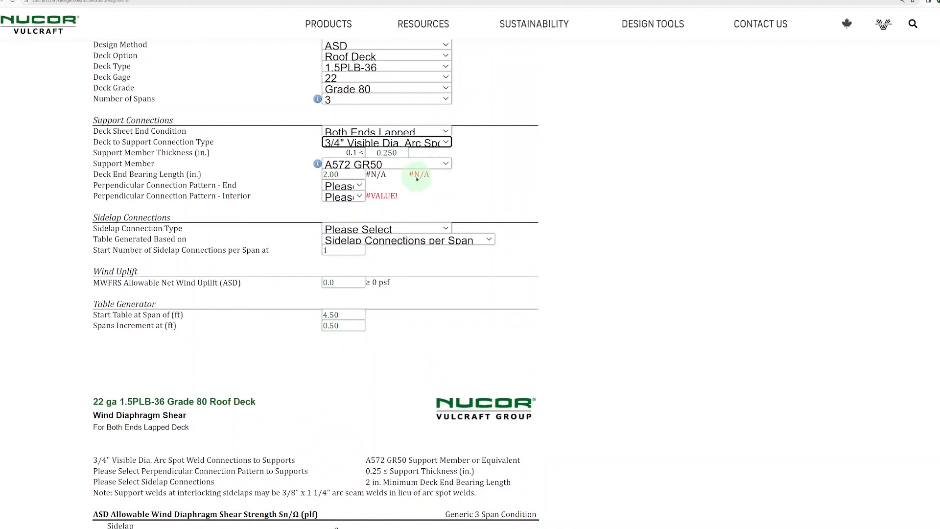
click(353, 186)
click(349, 208)
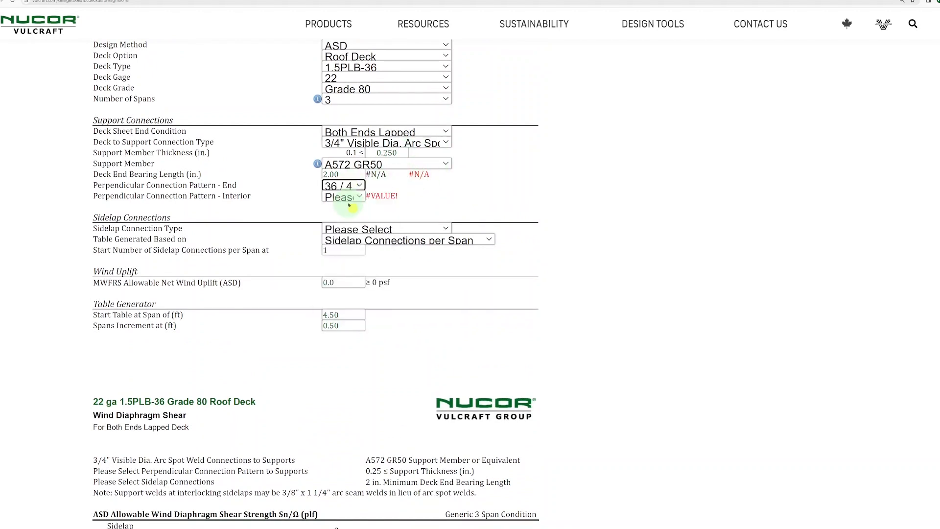
click(355, 197)
click(351, 221)
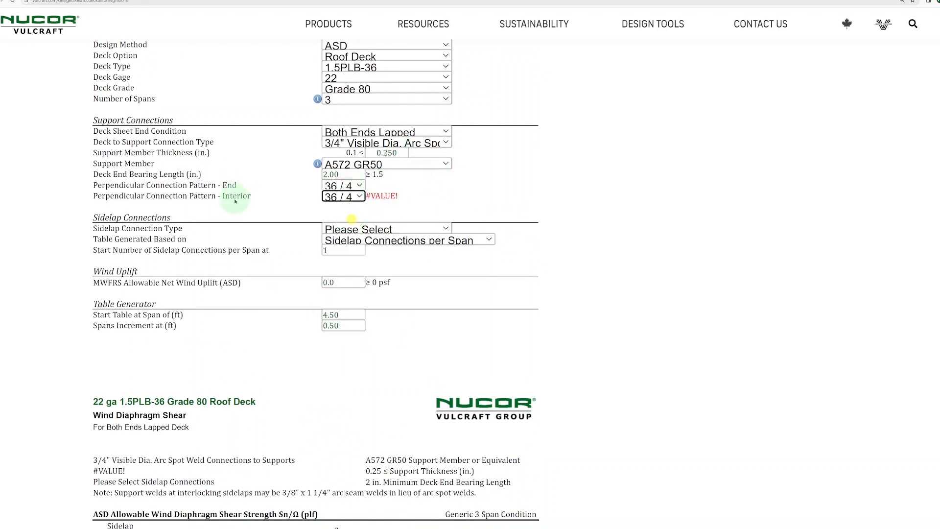
scroll(534, 179, down, 3)
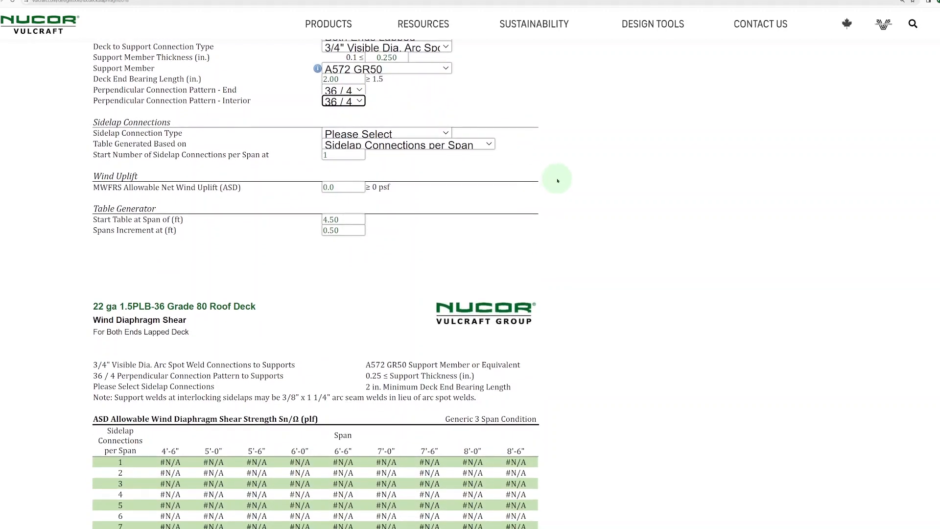
Choose PunchLok II Connection as the sidelap connection type
scroll(465, 480, down, 1)
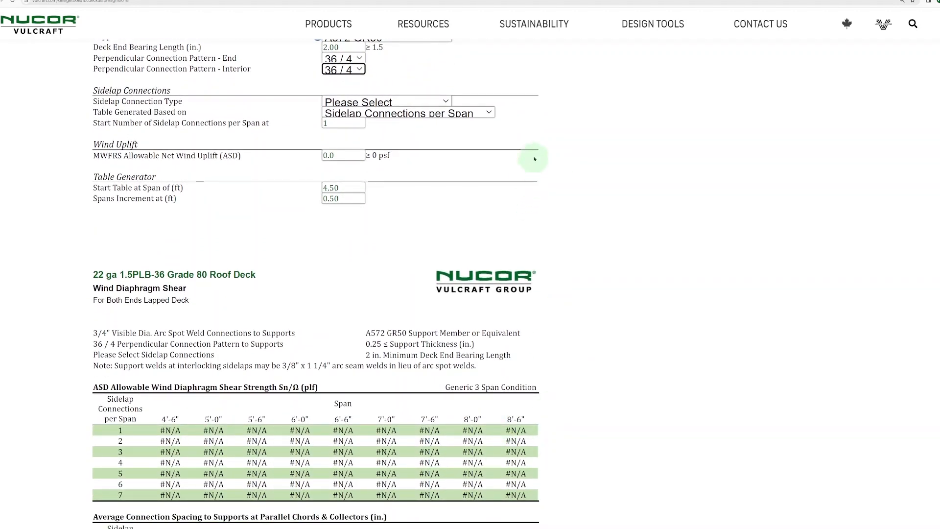
click(445, 102)
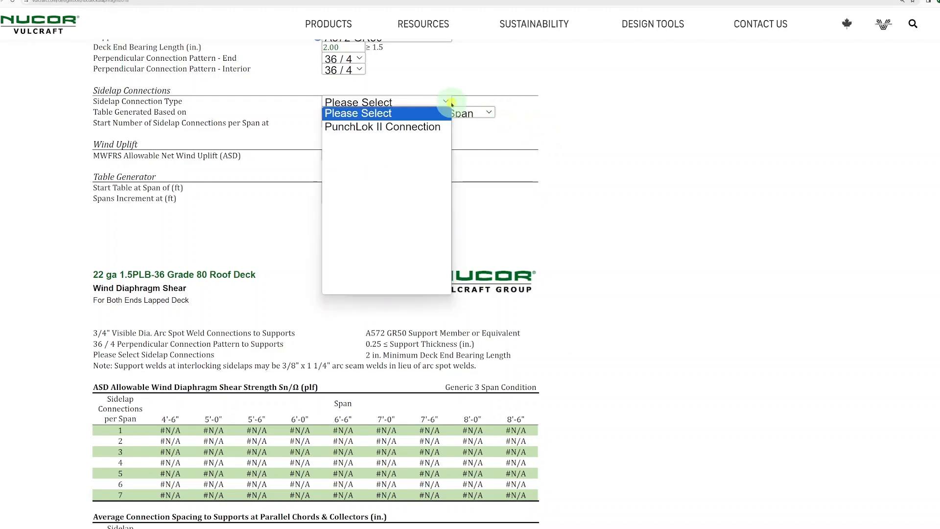
click(396, 127)
scroll(507, 177, down, 4)
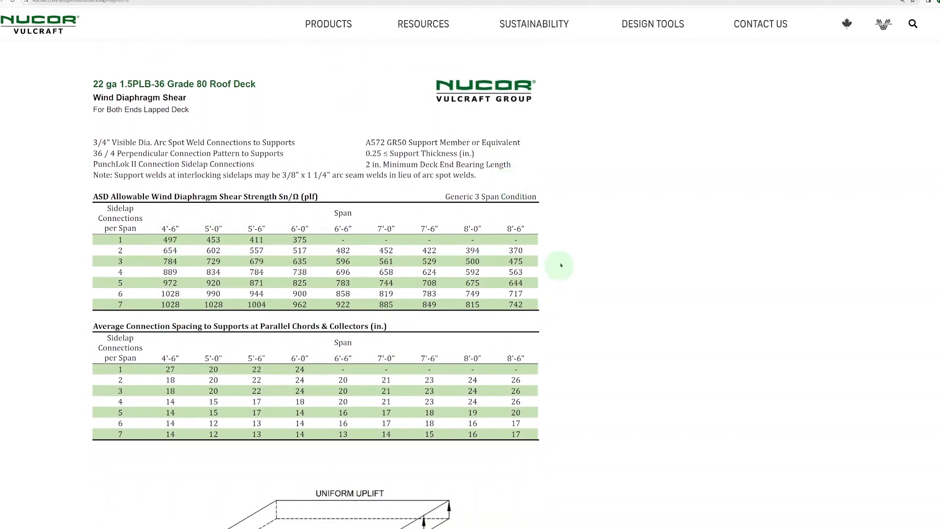
scroll(563, 214, down, 10)
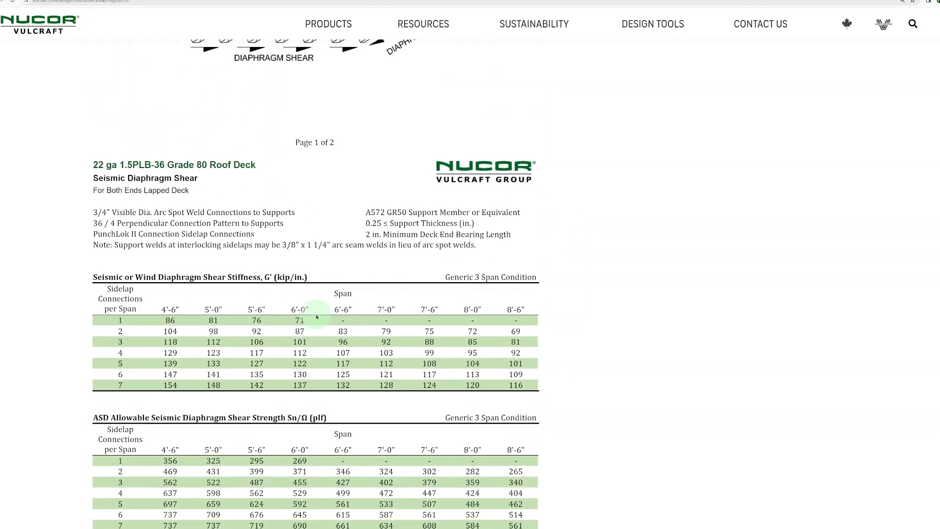
scroll(377, 281, up, 3)
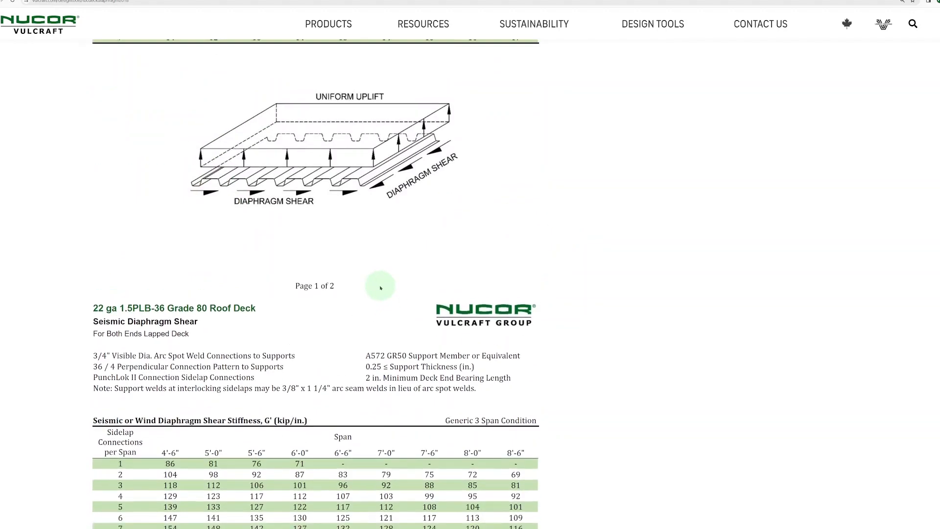
scroll(379, 288, up, 7)
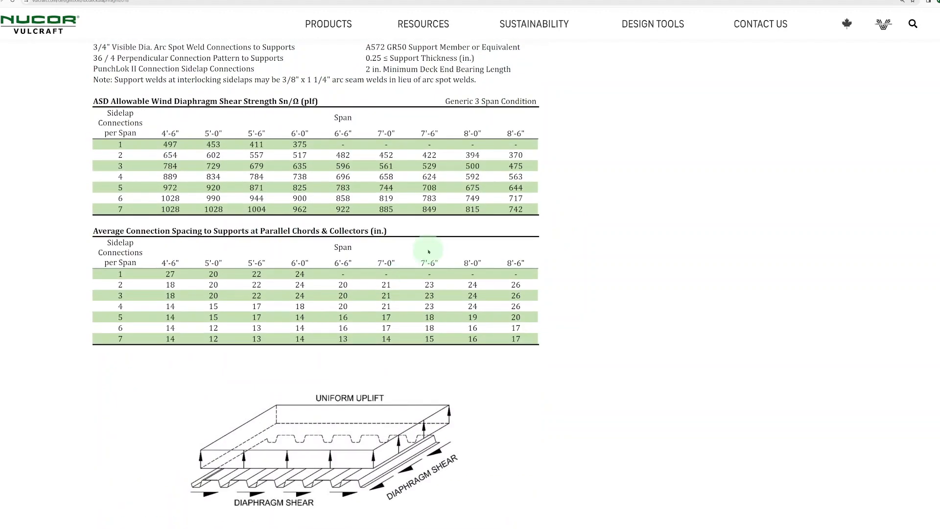
scroll(429, 251, up, 4)
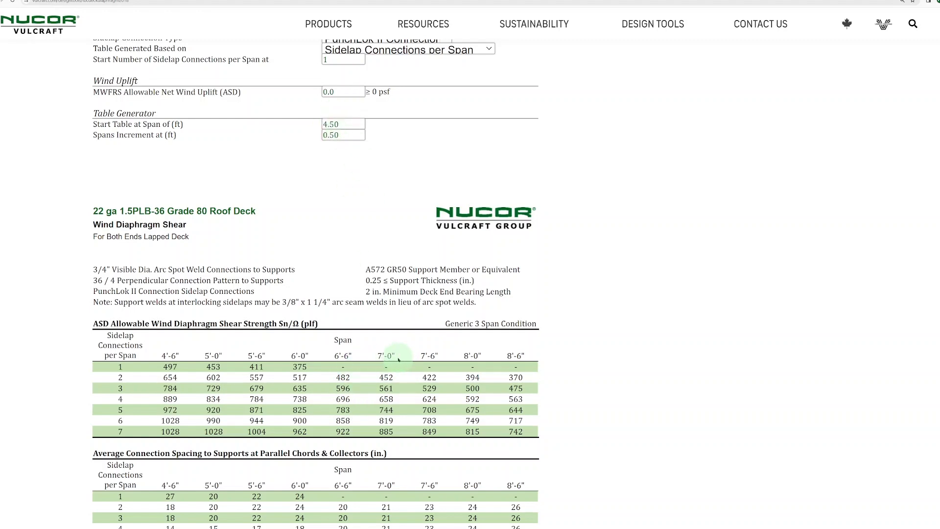
Replace the 4.50 starting span with 6 and enter a .25 span increment
drag(353, 124, 308, 133)
text(6)
text(.25)
click(405, 141)
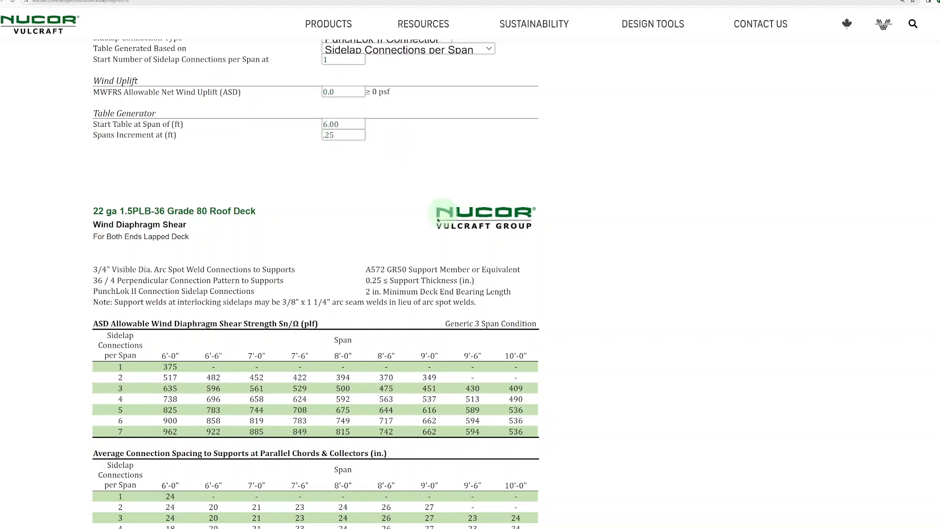